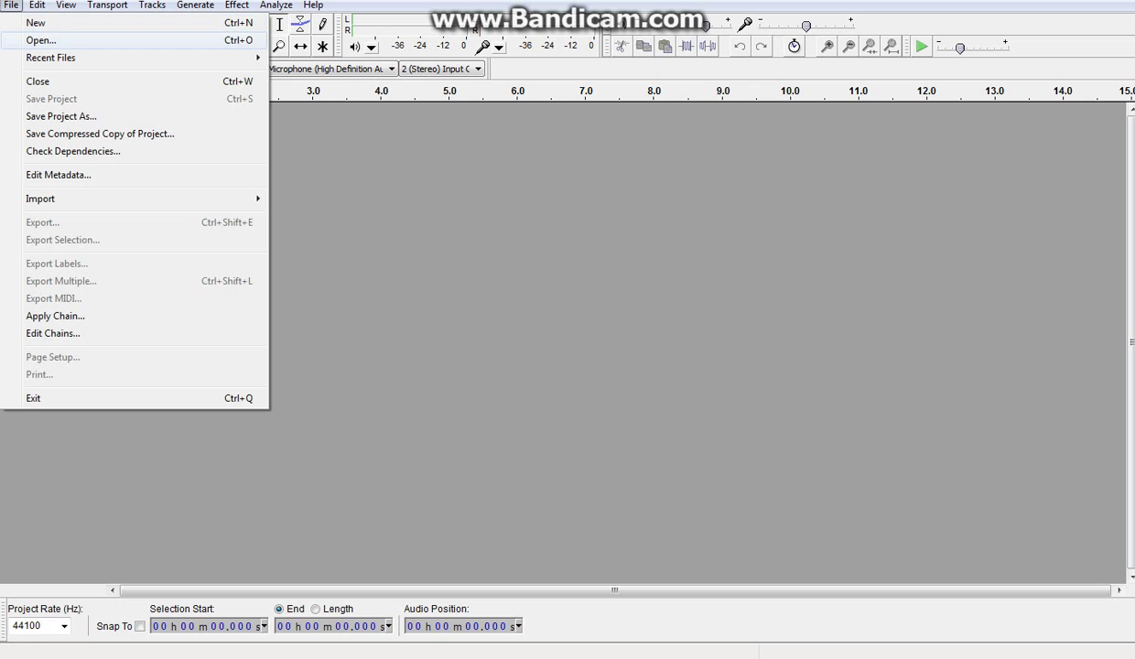
Start opening an audio file and browse to the Trap music folder on the Desktop
{"action": "key", "text": "Return"}
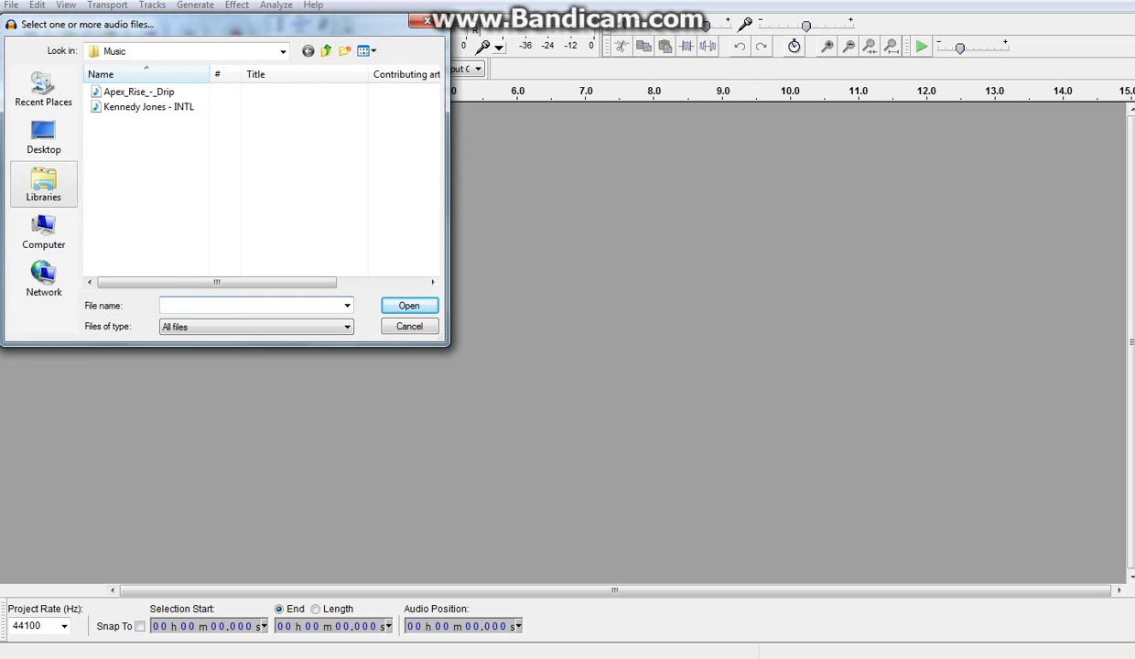
{"action": "left_click", "coordinate": [43, 184]}
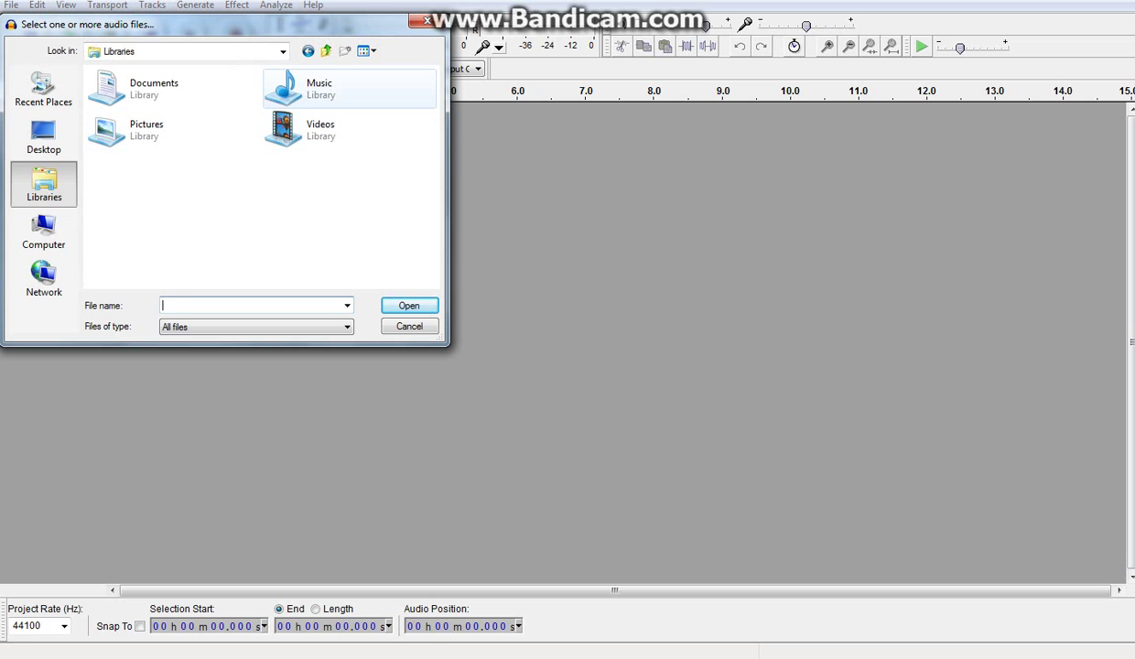
{"action": "left_click_drag", "start_coordinate": [256, 24], "coordinate": [375, 72]}
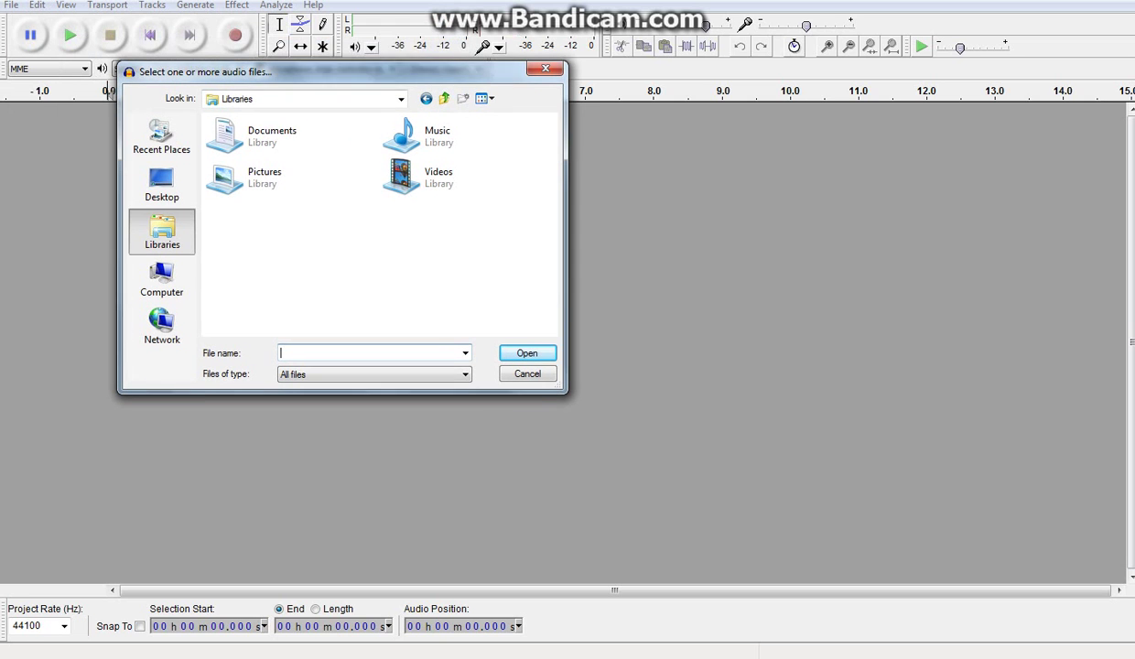
{"action": "double_click", "coordinate": [437, 136]}
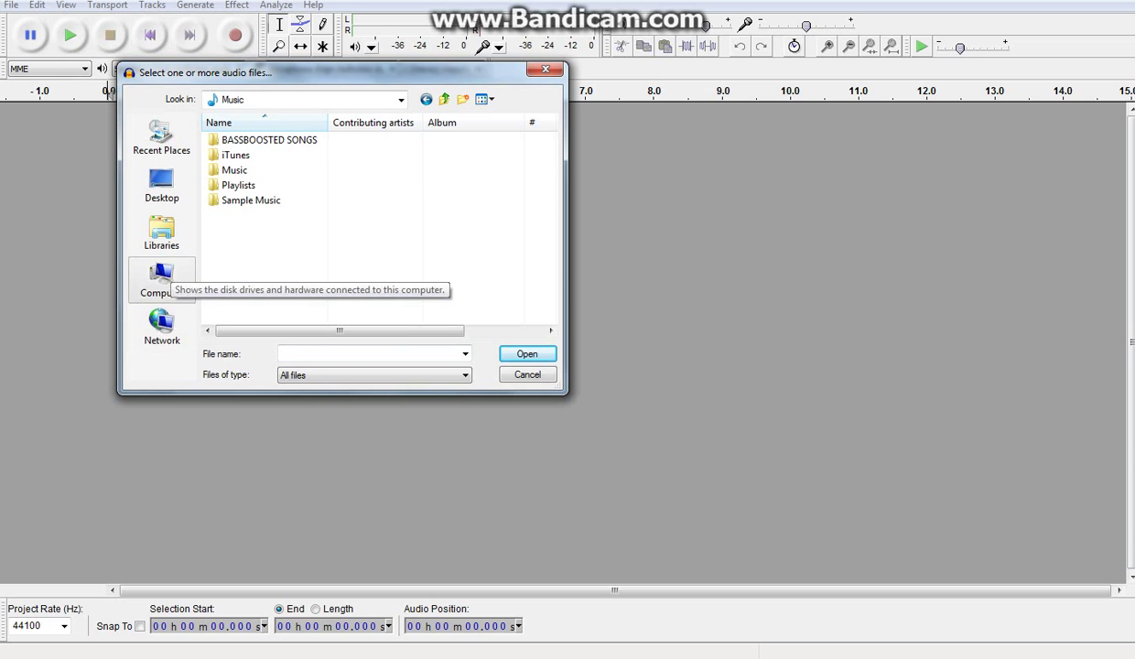
{"action": "left_click", "coordinate": [162, 279]}
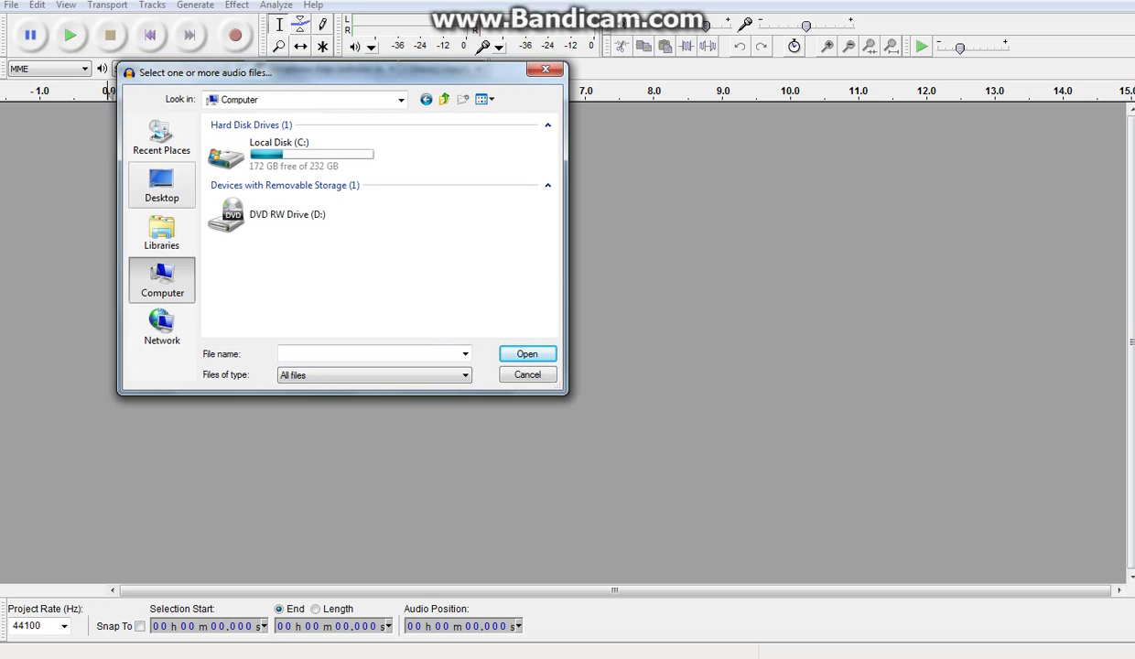
{"action": "left_click", "coordinate": [162, 185]}
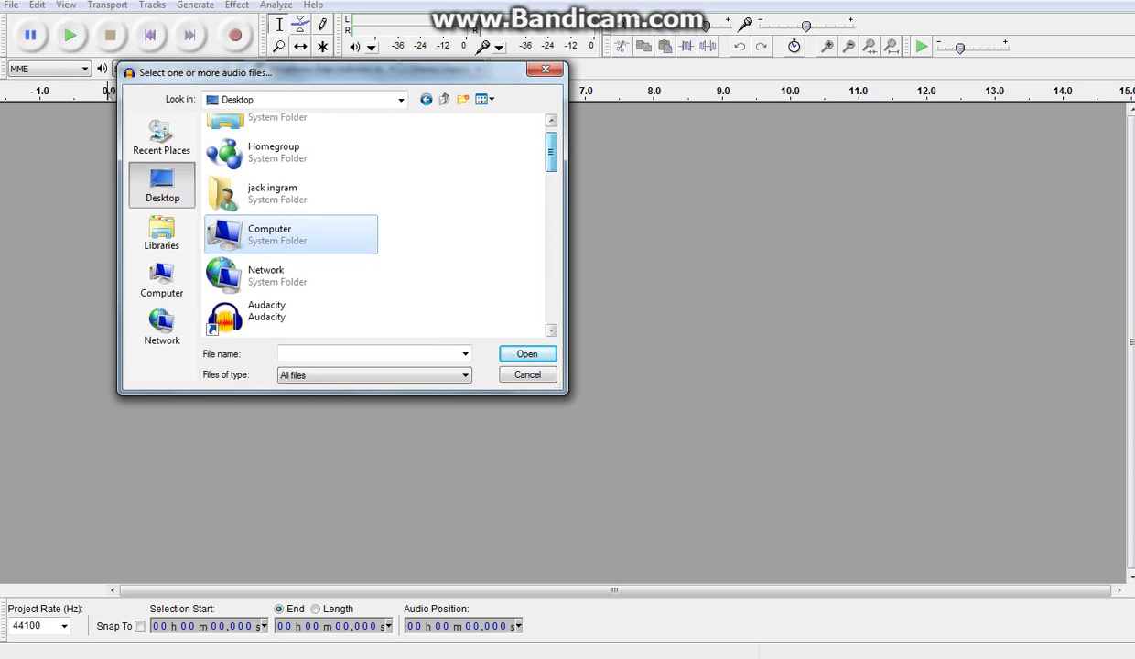
{"action": "scroll", "coordinate": [375, 224], "scroll_direction": "down", "scroll_amount": 3}
{"action": "scroll", "coordinate": [376, 224], "scroll_direction": "down", "scroll_amount": 5}
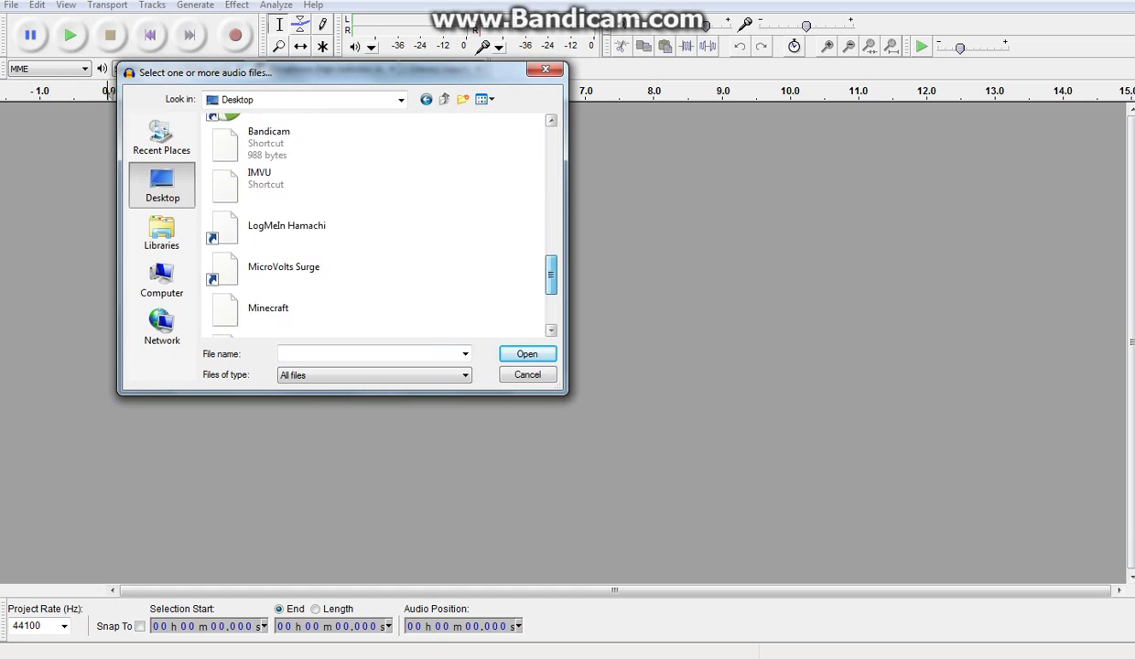
{"action": "scroll", "coordinate": [375, 225], "scroll_direction": "down", "scroll_amount": 1}
{"action": "scroll", "coordinate": [375, 224], "scroll_direction": "up", "scroll_amount": 6}
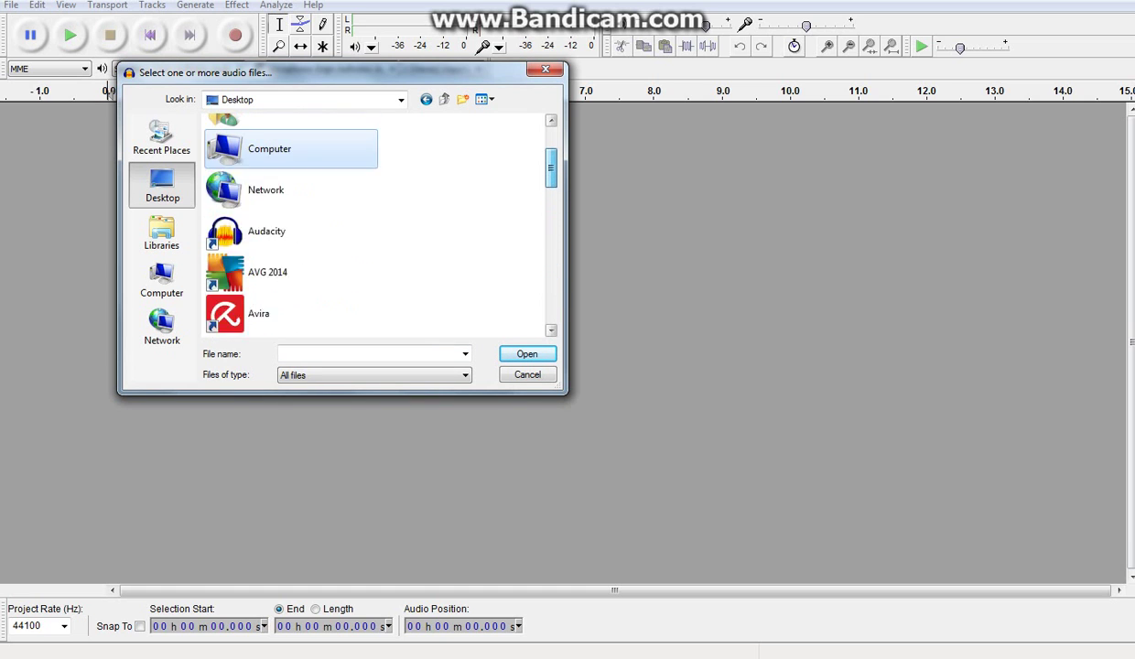
{"action": "scroll", "coordinate": [375, 224], "scroll_direction": "up", "scroll_amount": 1}
{"action": "scroll", "coordinate": [376, 224], "scroll_direction": "down", "scroll_amount": 3}
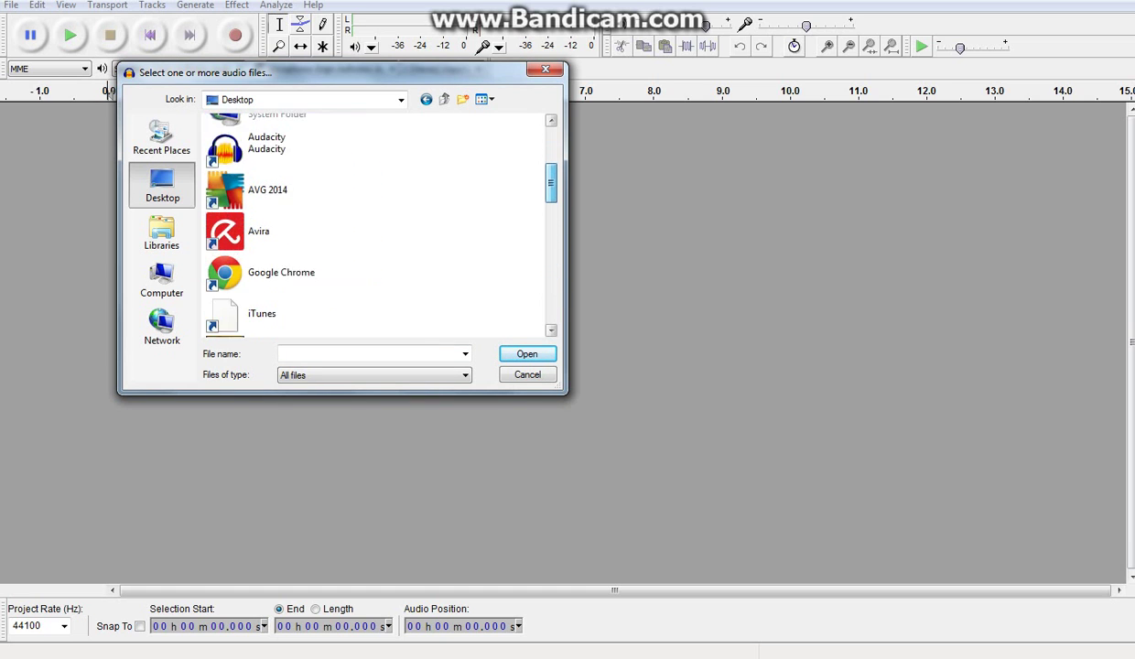
{"action": "scroll", "coordinate": [376, 224], "scroll_direction": "down", "scroll_amount": 5}
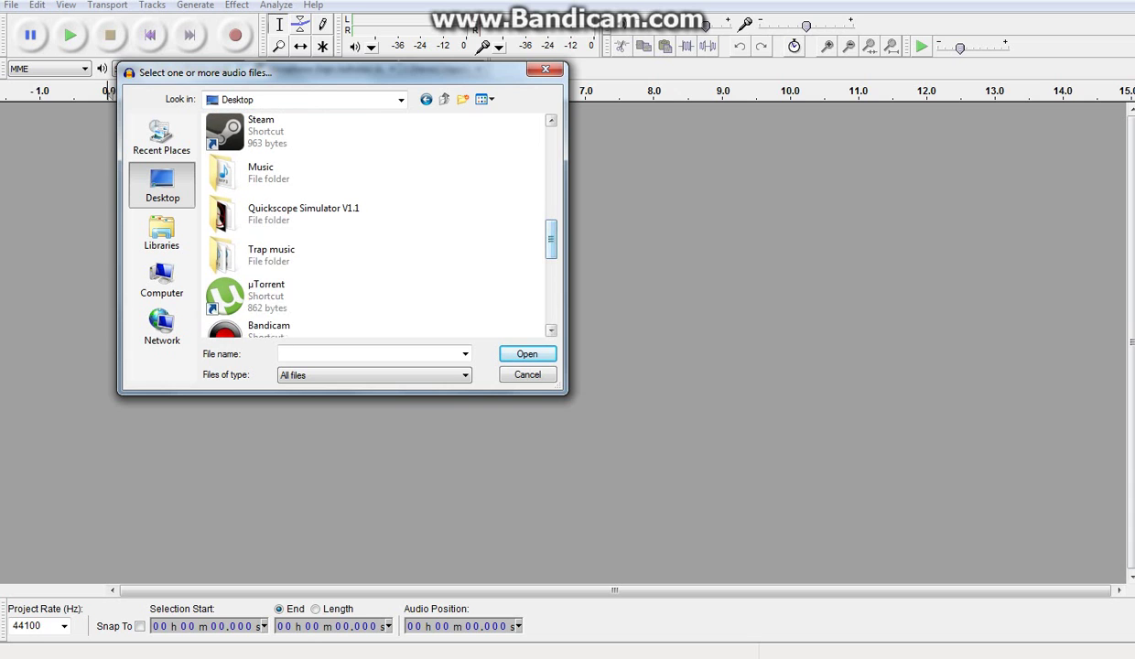
{"action": "double_click", "coordinate": [271, 251]}
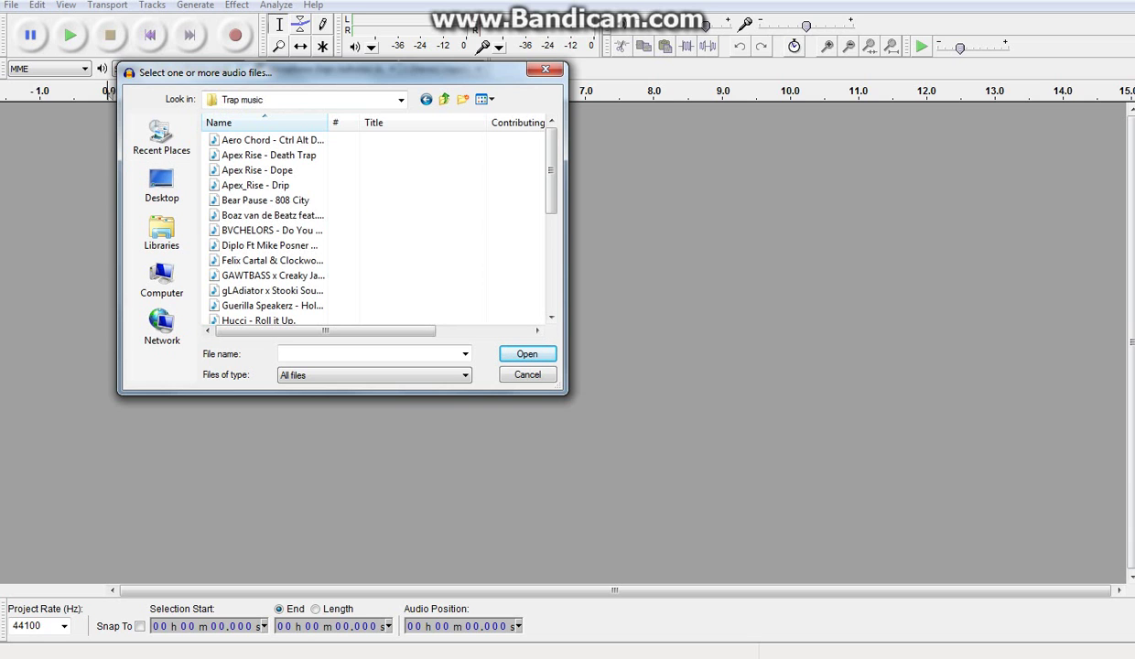
Open the song "Hucci x Stooki Sound - Ball So Hard" from the Trap music folder
{"action": "left_click_drag", "start_coordinate": [321, 71], "coordinate": [472, 48]}
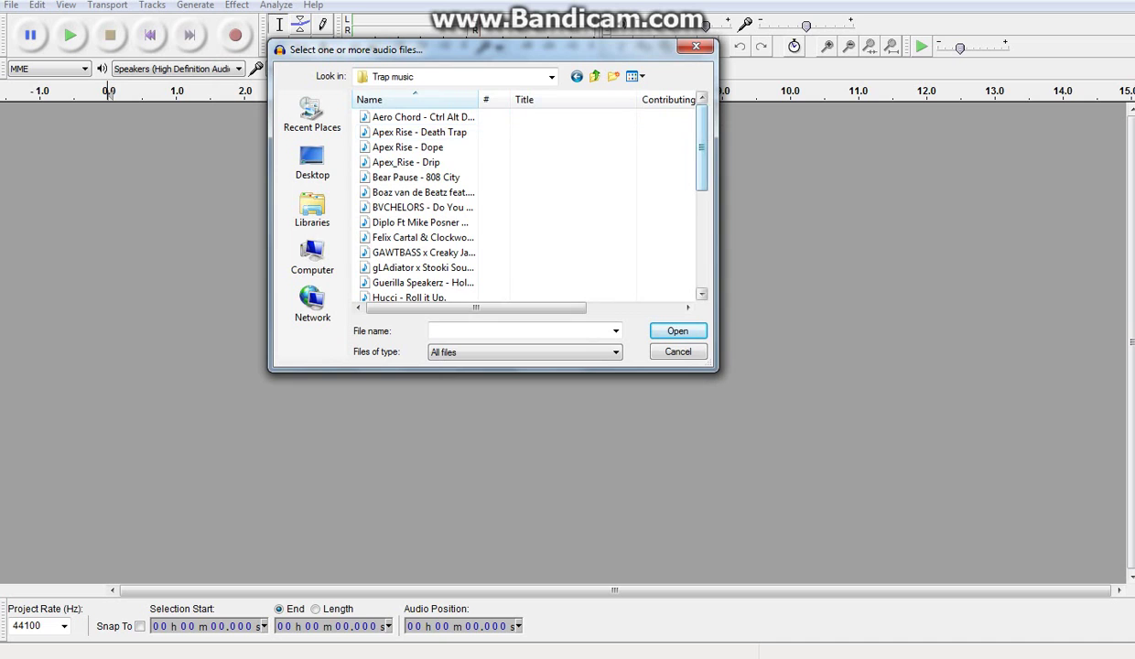
{"action": "left_click_drag", "start_coordinate": [702, 147], "coordinate": [702, 173]}
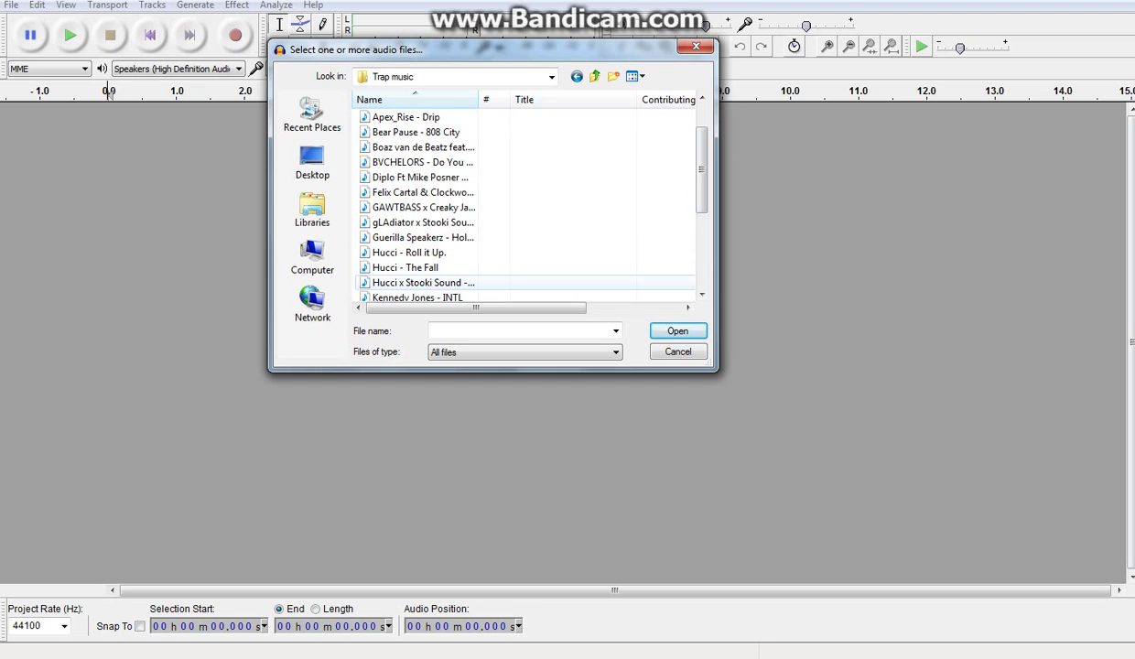
{"action": "left_click", "coordinate": [423, 282]}
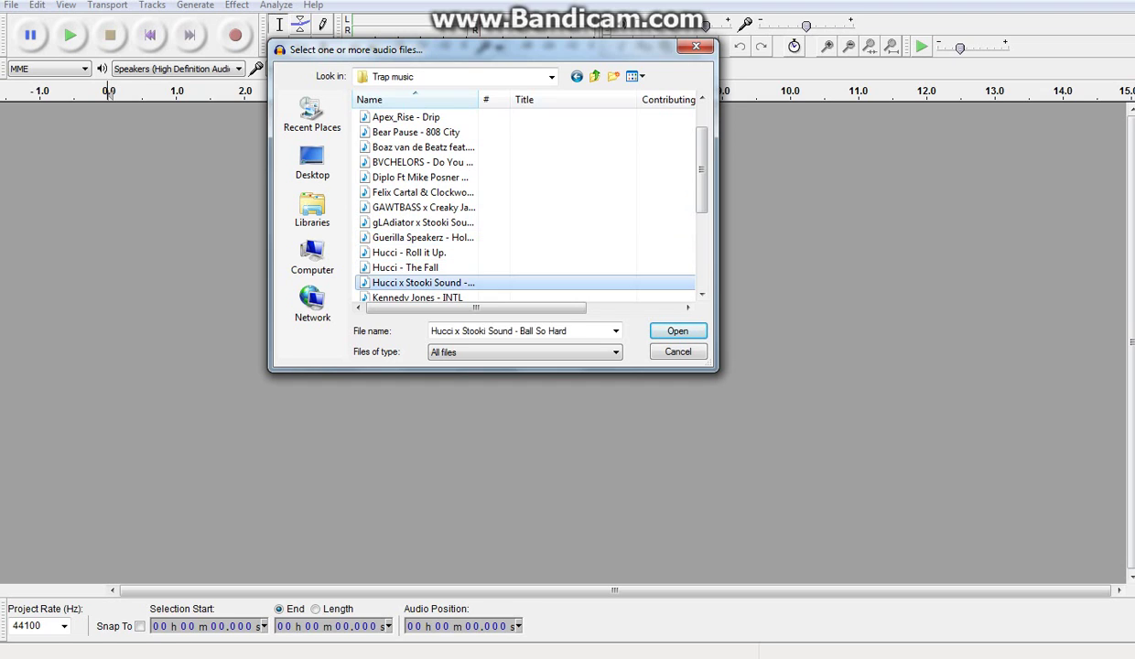
{"action": "key", "text": "Return"}
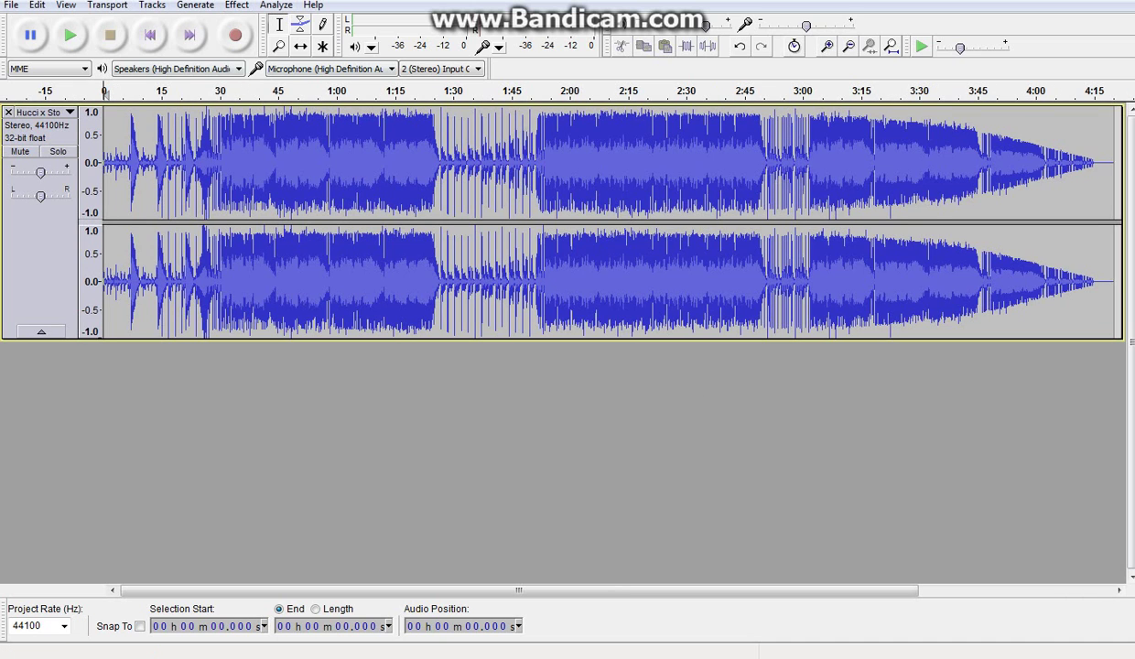
Normalize the whole track to a maximum amplitude of -1.0 dB with DC offset removal enabled
{"action": "left_click", "coordinate": [236, 5]}
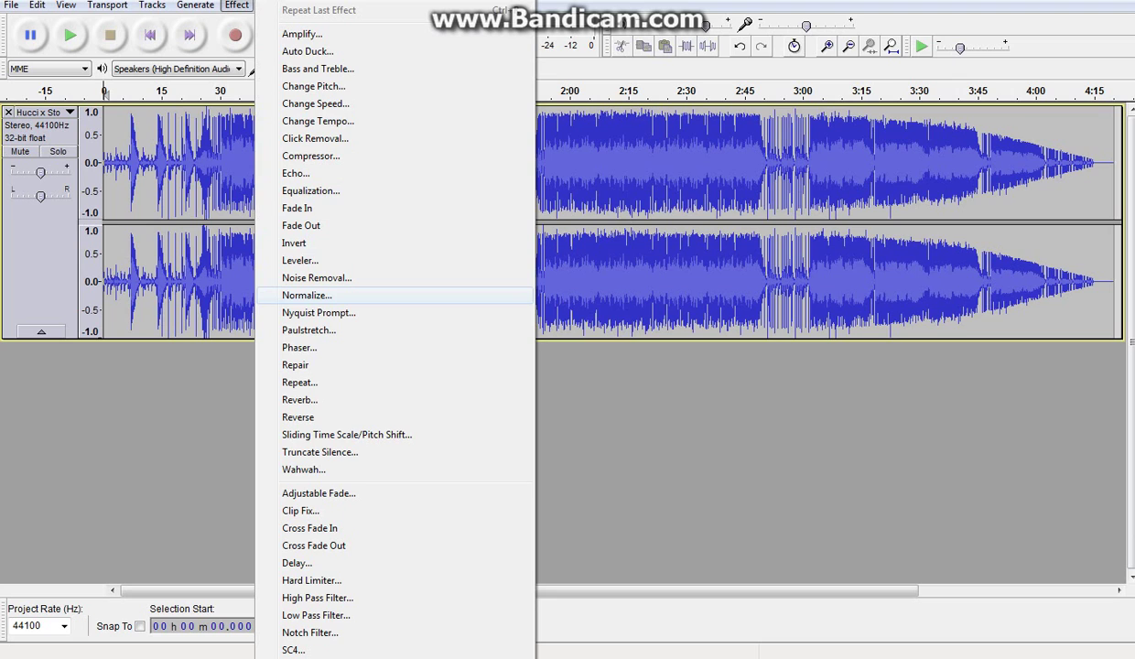
{"action": "left_click", "coordinate": [307, 295]}
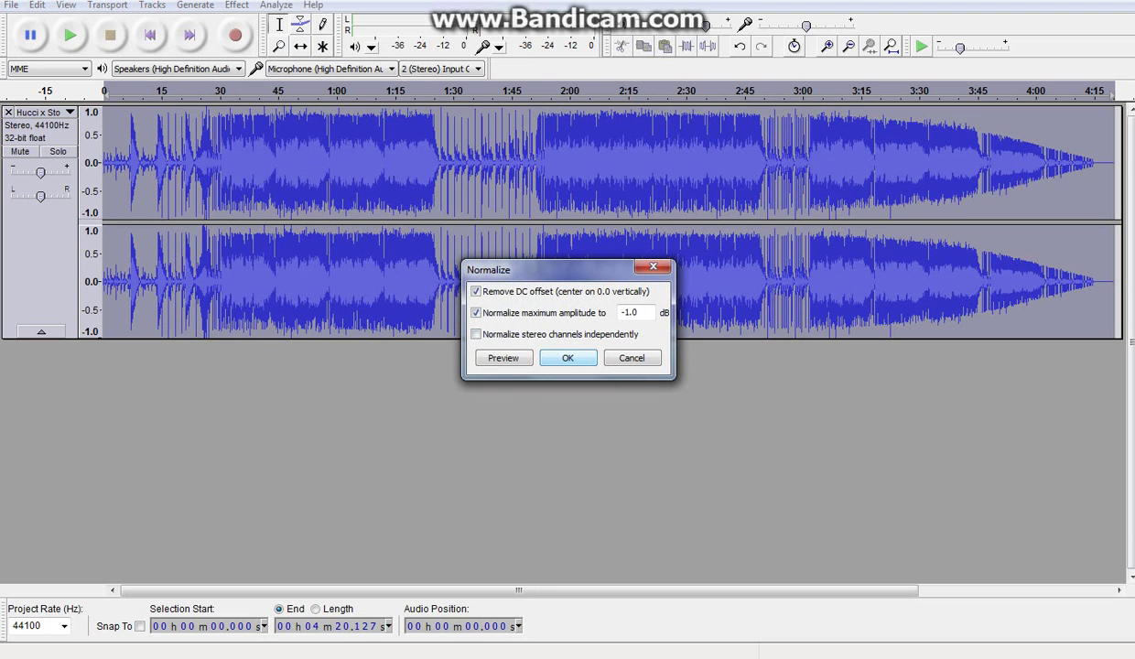
{"action": "key", "text": "Return"}
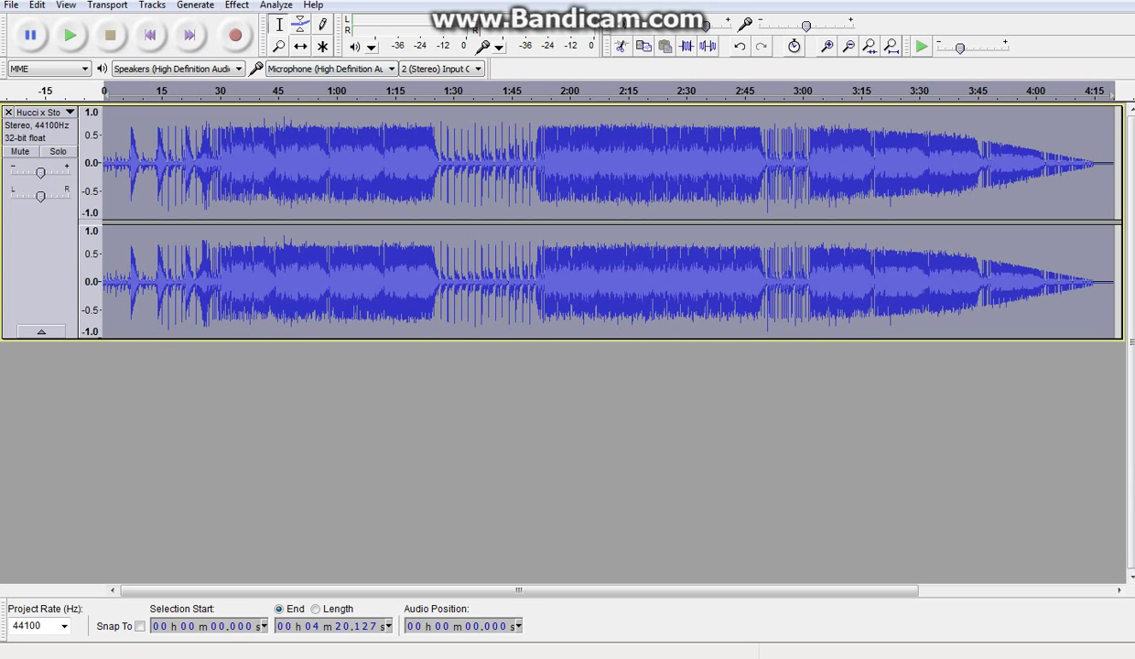
Apply Bass and Treble to the whole track with bass 10.5 dB, treble 0.0 dB and level -1.0 dB, level control enabled
{"action": "left_click", "coordinate": [236, 4]}
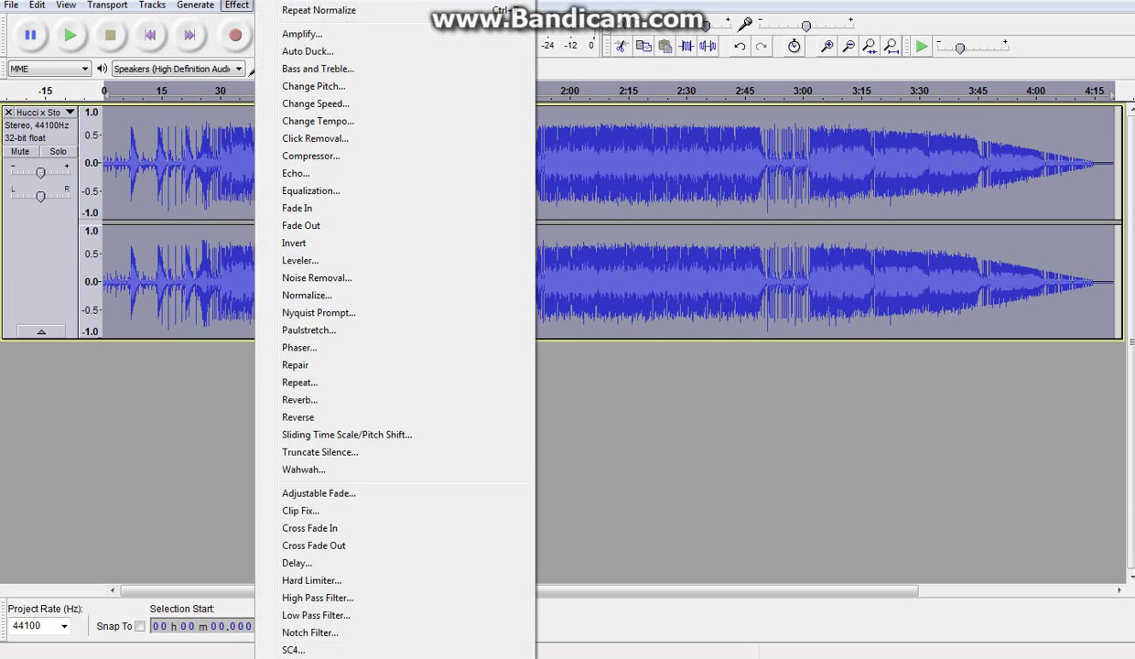
{"action": "key", "text": "Down"}
{"action": "key", "text": "Down"}
{"action": "key", "text": "Down"}
{"action": "key", "text": "Down"}
{"action": "key", "text": "Down"}
{"action": "key", "text": "Down"}
{"action": "key", "text": "Down"}
{"action": "key", "text": "Down"}
{"action": "key", "text": "Down"}
{"action": "key", "text": "Down"}
{"action": "key", "text": "Down"}
{"action": "key", "text": "Up"}
{"action": "key", "text": "Up"}
{"action": "key", "text": "Up"}
{"action": "key", "text": "Up"}
{"action": "key", "text": "Up"}
{"action": "key", "text": "Up"}
{"action": "key", "text": "Up"}
{"action": "key", "text": "Up"}
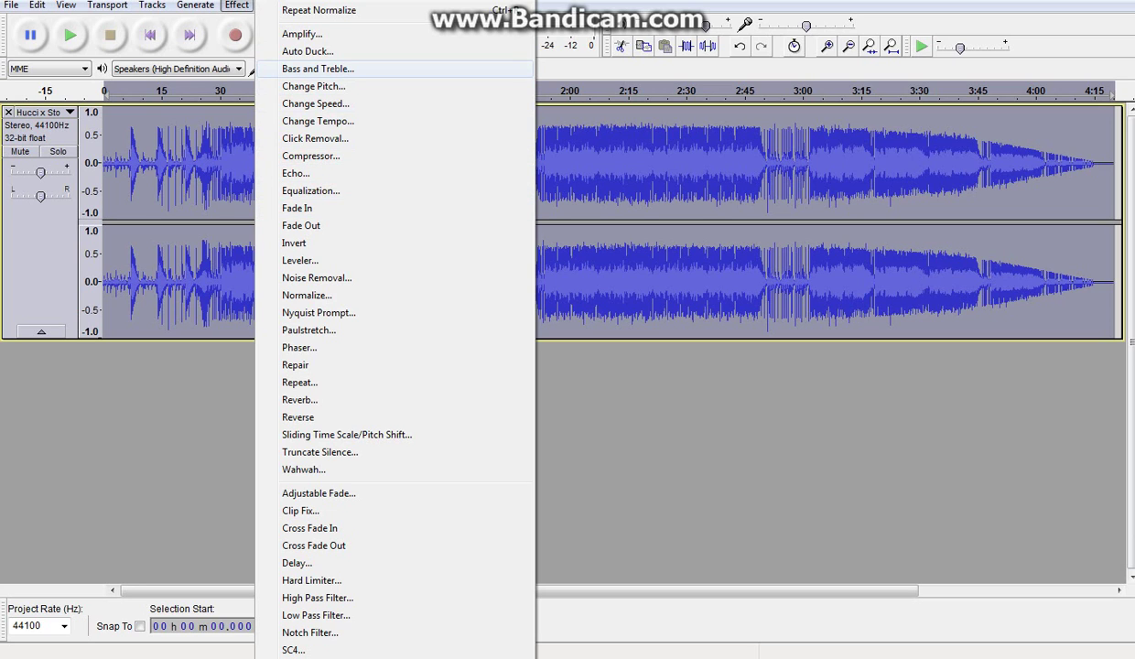
{"action": "key", "text": "Return"}
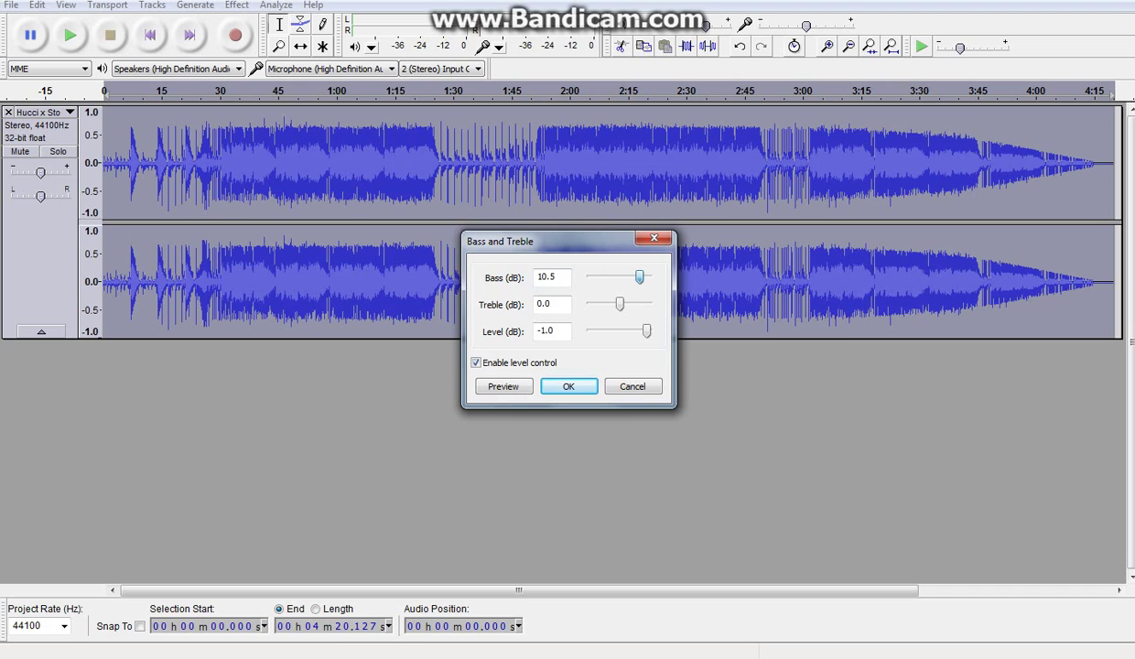
{"action": "key", "text": "Return"}
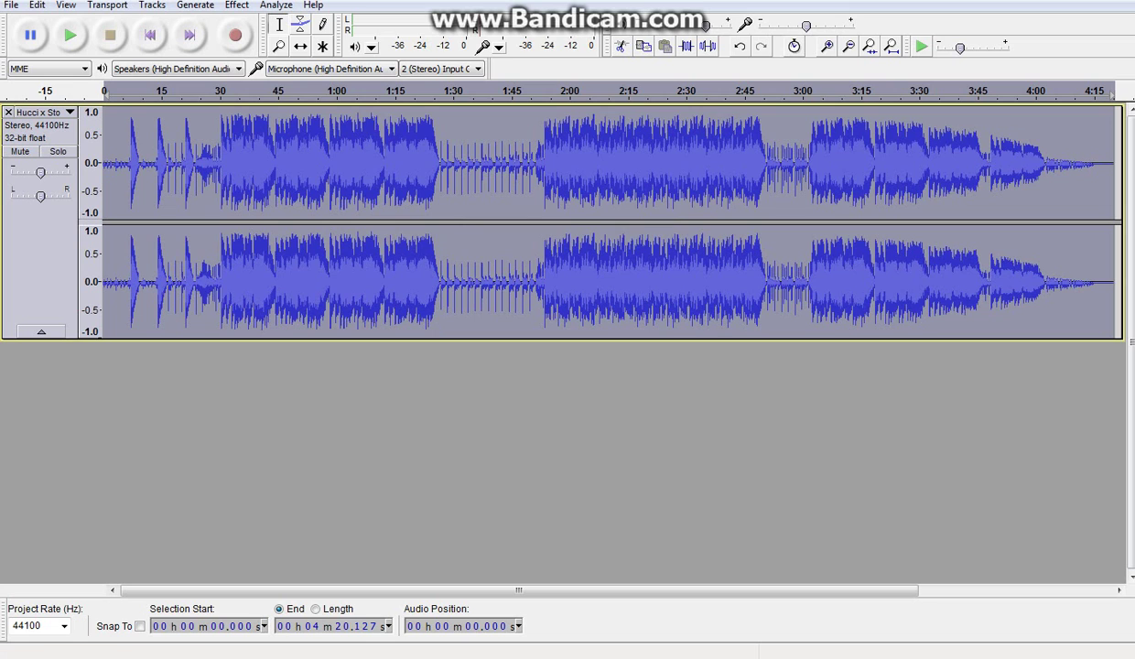
Apply Bass and Treble to the track a second time with bass at 10.9 dB, treble 0.0 dB and level -1.0 dB
{"action": "left_click", "coordinate": [236, 4]}
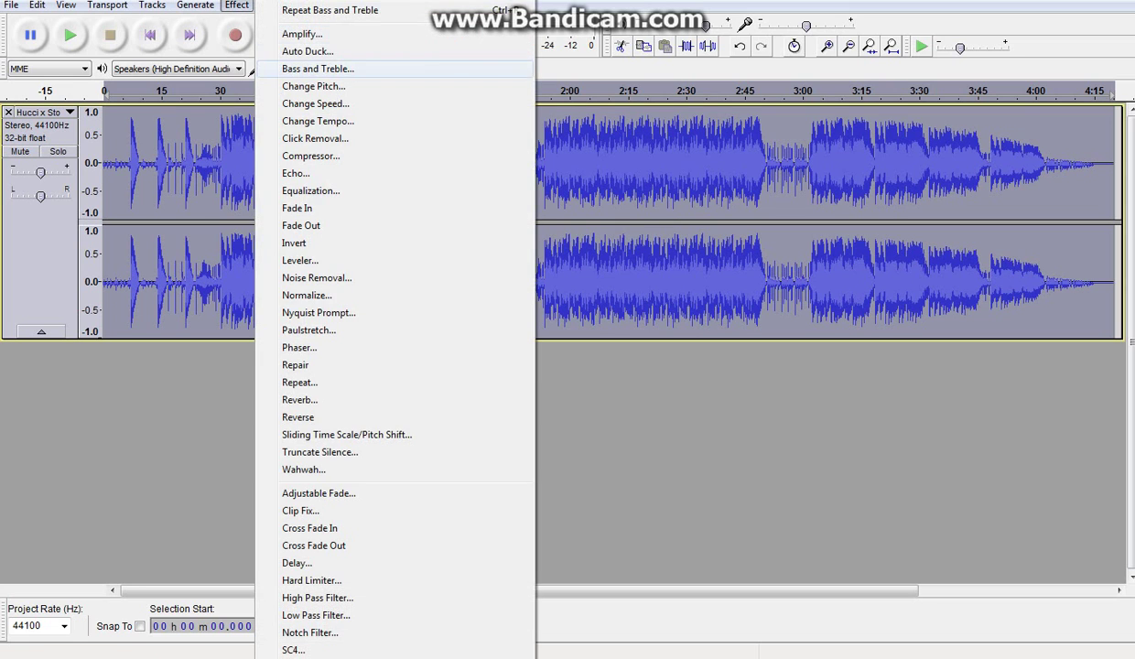
{"action": "left_click", "coordinate": [316, 66]}
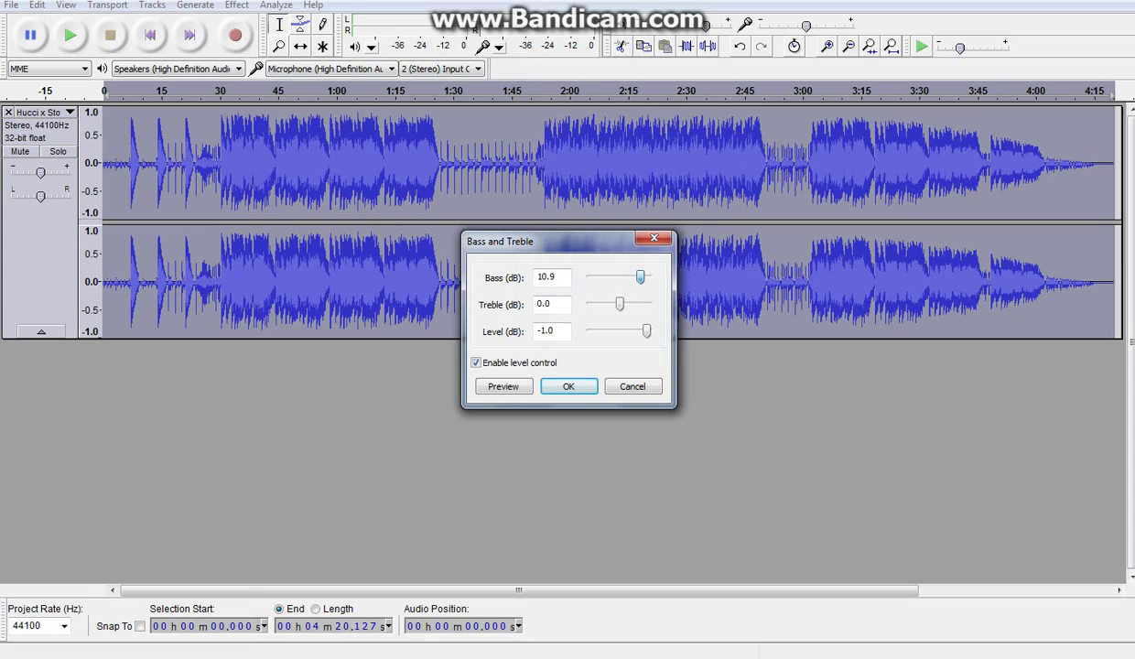
{"action": "key", "text": "Return"}
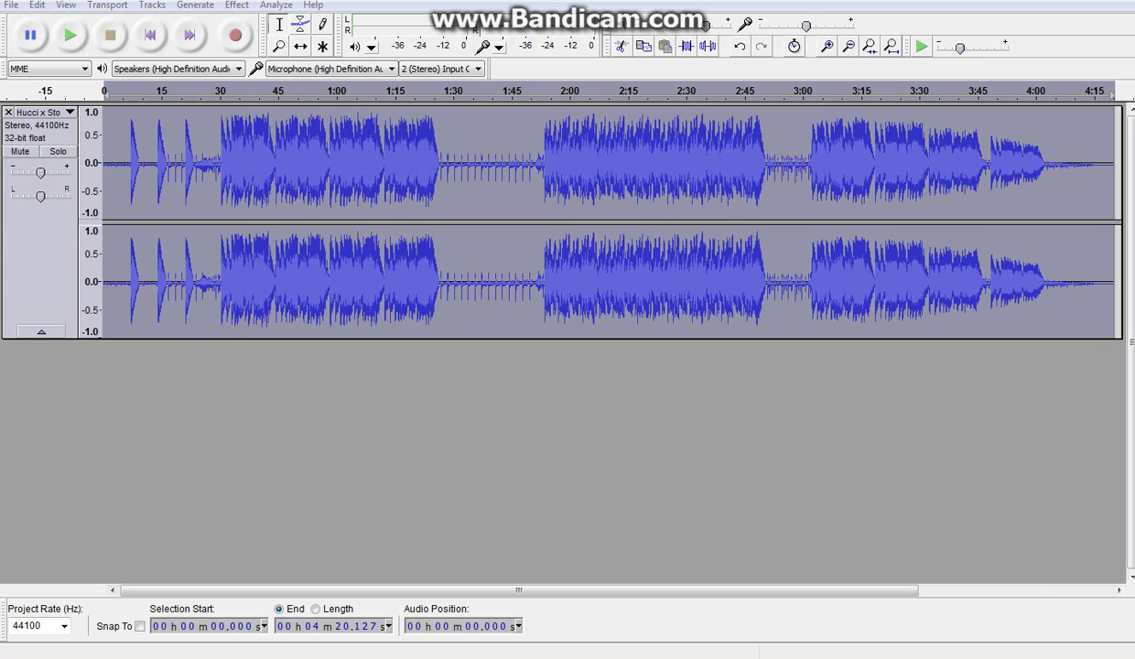
Deselect the track and play the bass-boosted song from the beginning
{"action": "left_click_drag", "start_coordinate": [1045, 497], "coordinate": [1045, 490]}
{"action": "left_click", "coordinate": [952, 485]}
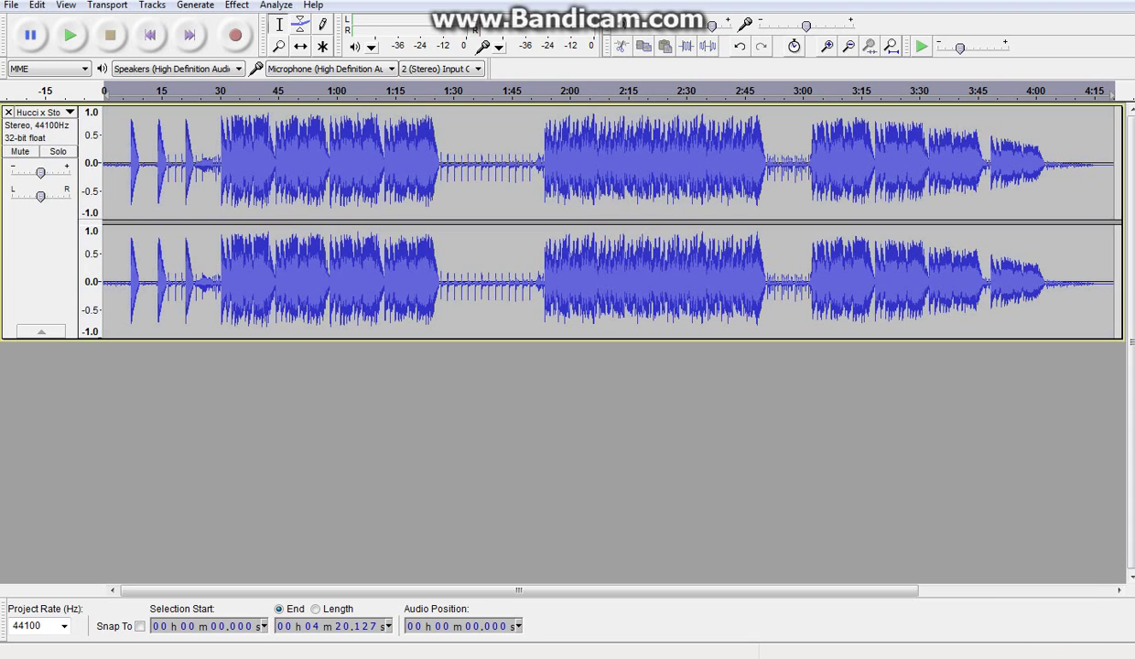
{"action": "left_click", "coordinate": [70, 34]}
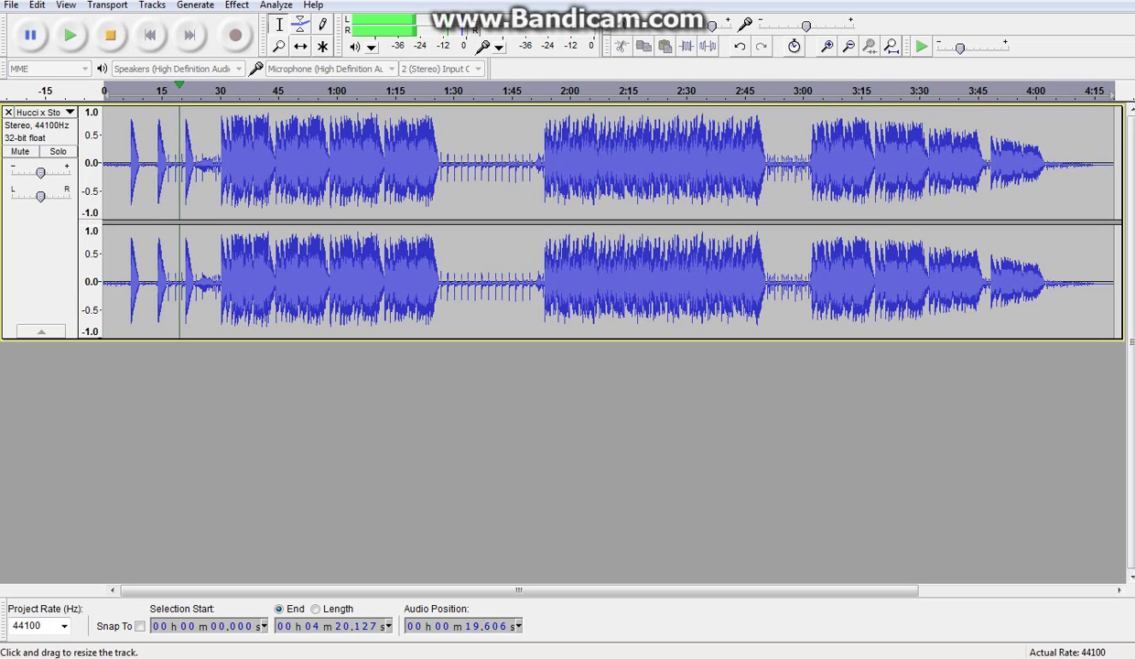
Enlarge the track's height during playback and stop the song at about 1:02
{"action": "left_click_drag", "start_coordinate": [563, 339], "coordinate": [549, 487]}
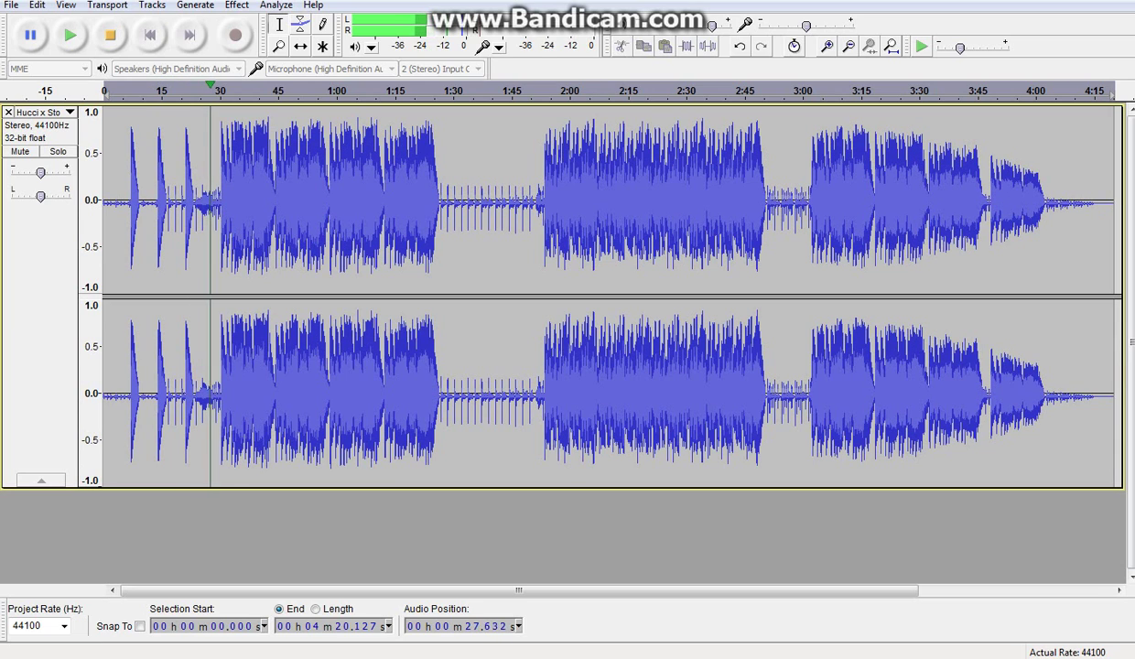
{"action": "left_click_drag", "start_coordinate": [1052, 491], "coordinate": [1052, 473]}
{"action": "key", "text": "Escape"}
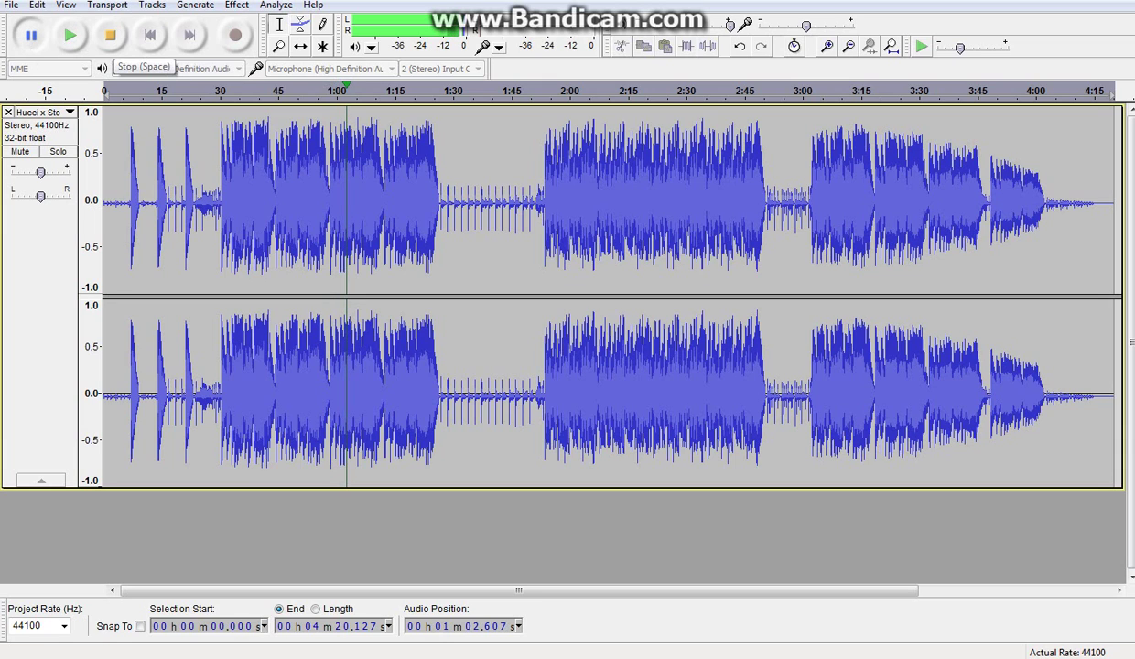
{"action": "left_click", "coordinate": [111, 36]}
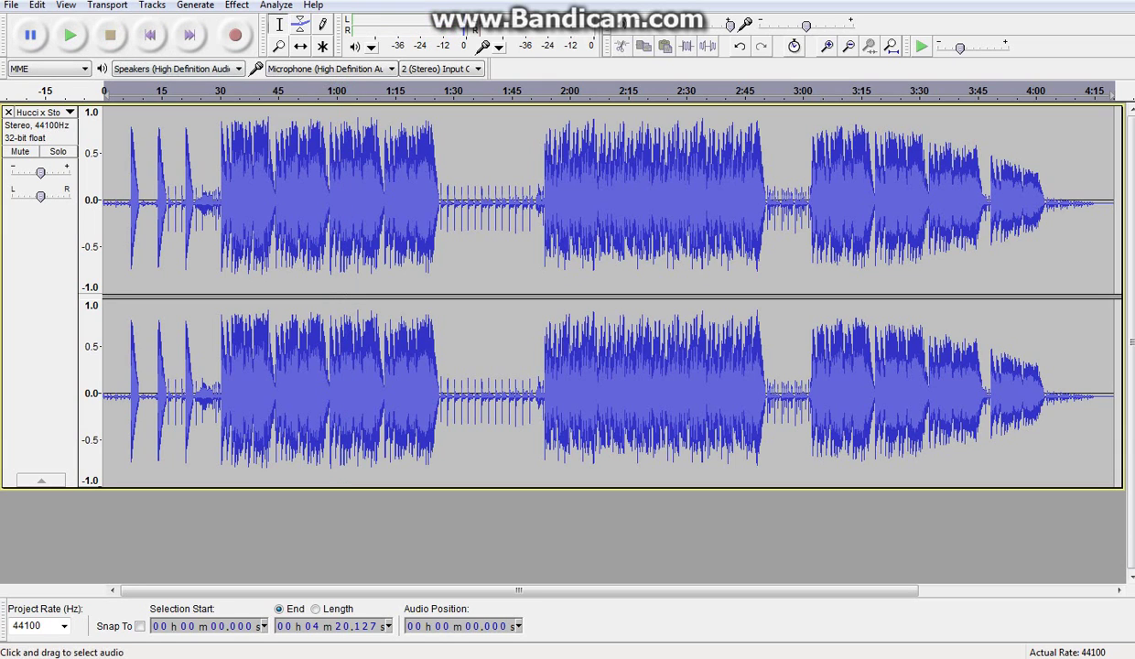